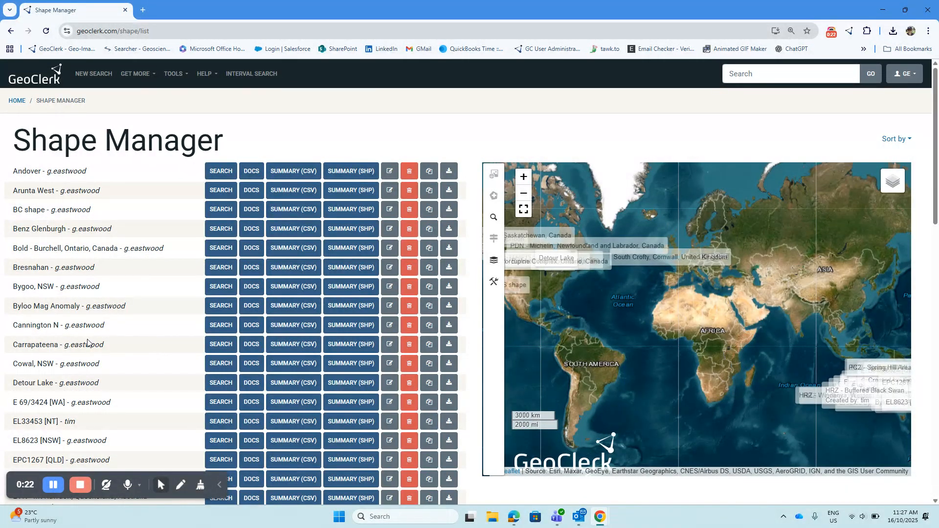
Find the Near Timmins shape in the list, show it on the map, and start a duplicate of it
{"action": "scroll", "coordinate": [88, 343], "scroll_direction": "down", "scroll_amount": 4}
{"action": "scroll", "coordinate": [88, 342], "scroll_direction": "down", "scroll_amount": 10}
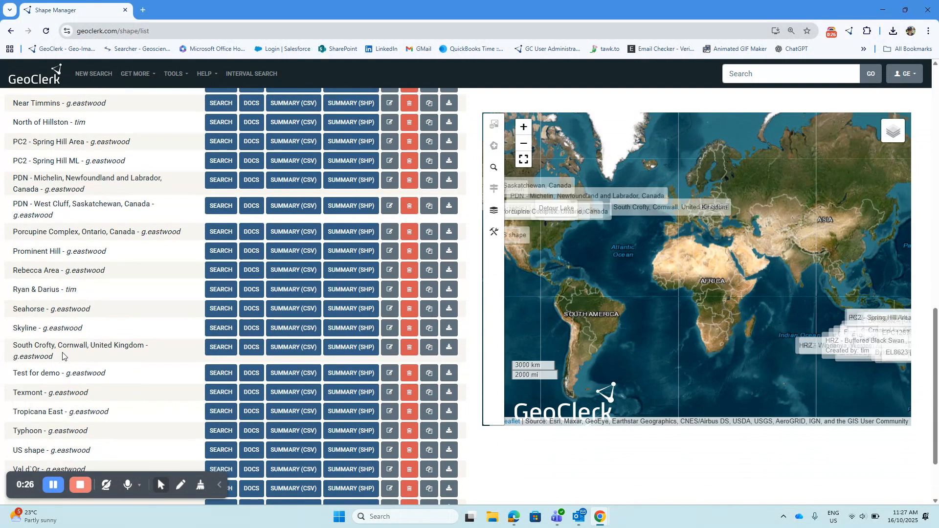
{"action": "scroll", "coordinate": [49, 366], "scroll_direction": "down", "scroll_amount": 1}
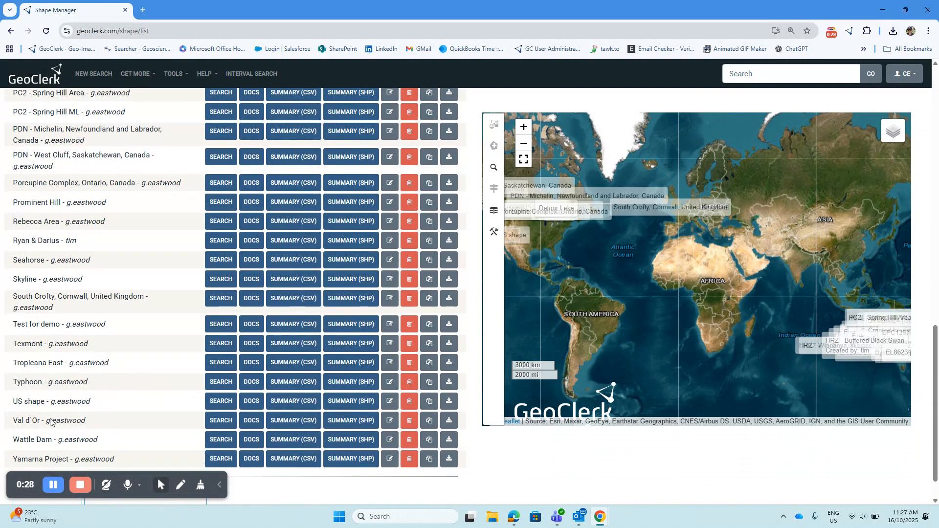
{"action": "scroll", "coordinate": [61, 380], "scroll_direction": "down", "scroll_amount": 1}
{"action": "scroll", "coordinate": [61, 381], "scroll_direction": "up", "scroll_amount": 3}
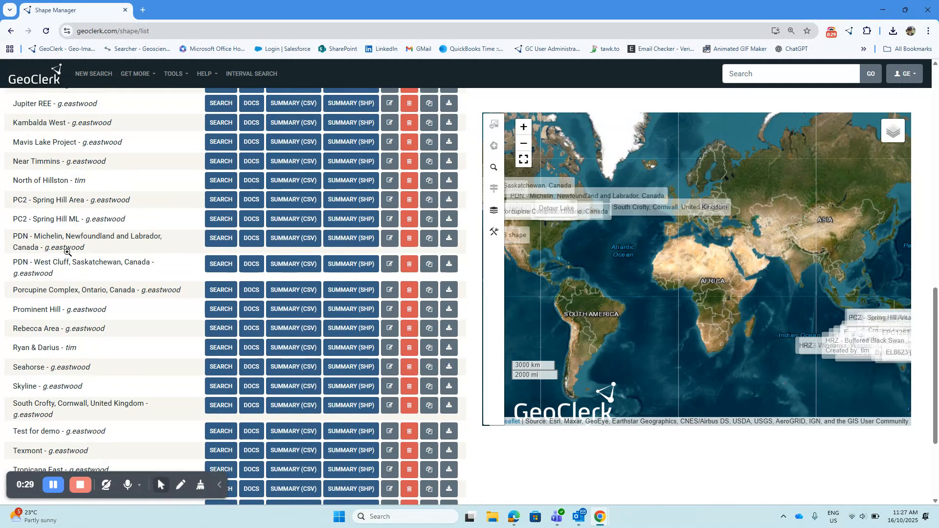
{"action": "left_click", "coordinate": [47, 164]}
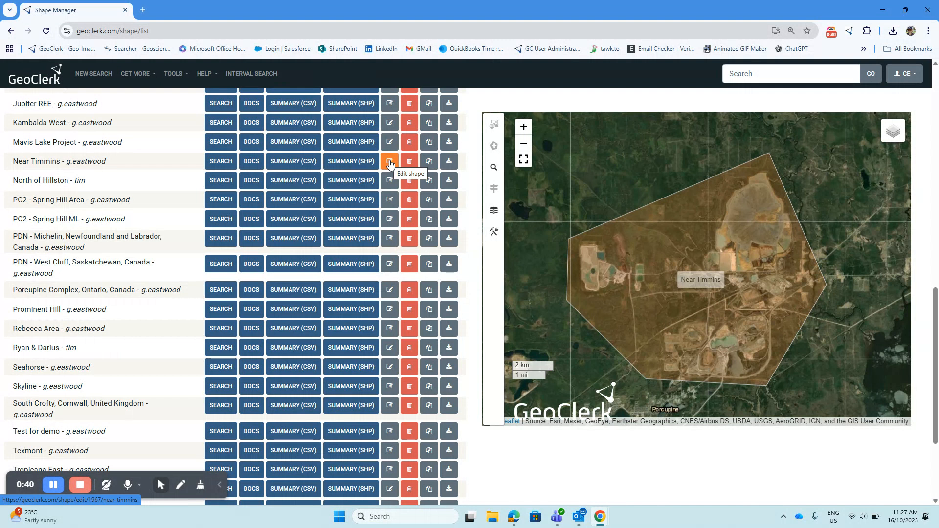
{"action": "left_click", "coordinate": [429, 160]}
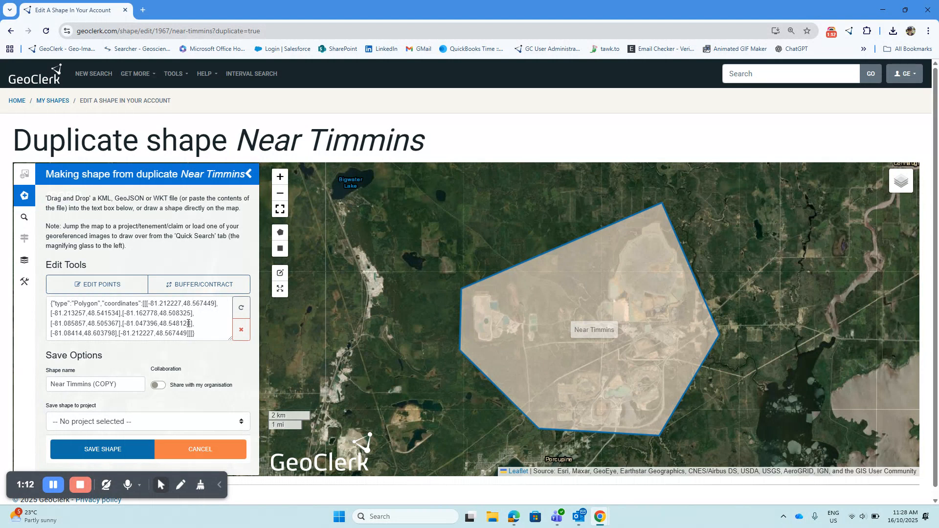
Reshape the duplicate by pulling a new vertex out of its northwest edge and moving its two western corners outward, then save the shape
{"action": "left_click", "coordinate": [107, 285]}
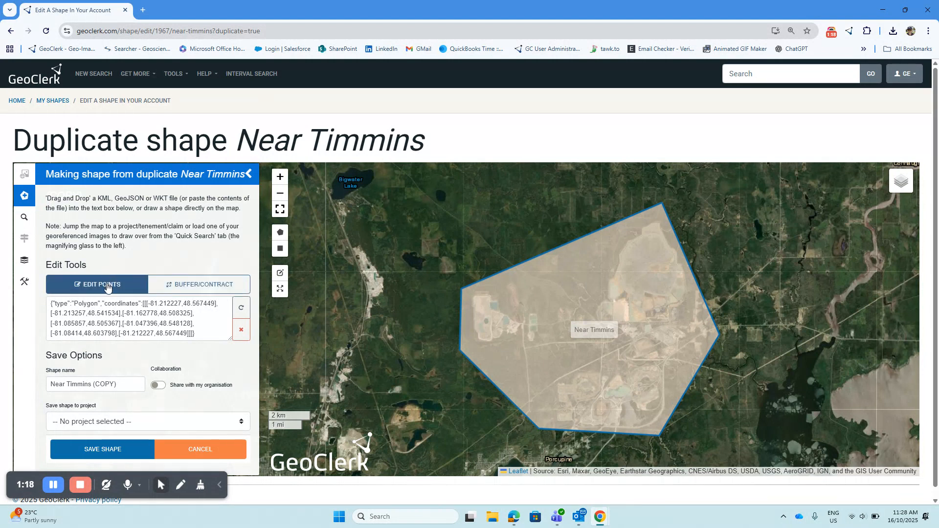
{"action": "left_click", "coordinate": [107, 286]}
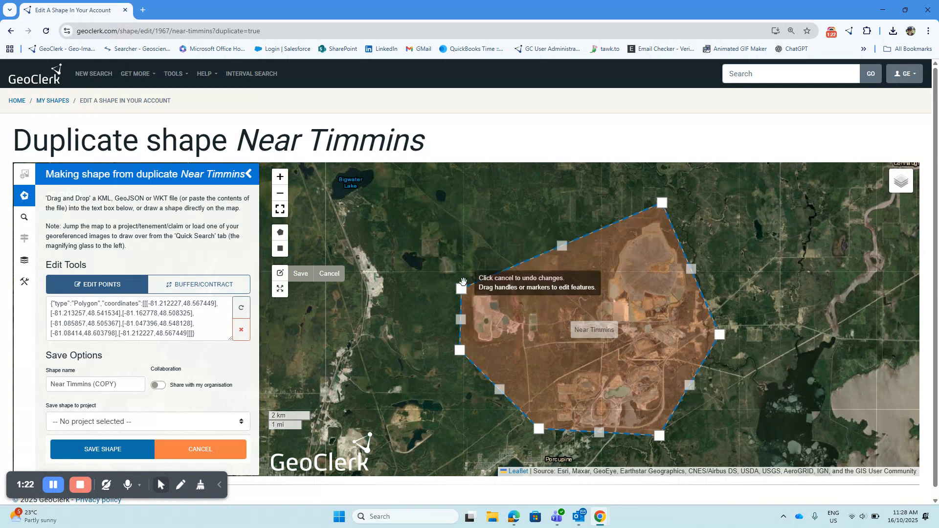
{"action": "left_click_drag", "start_coordinate": [562, 246], "coordinate": [520, 200]}
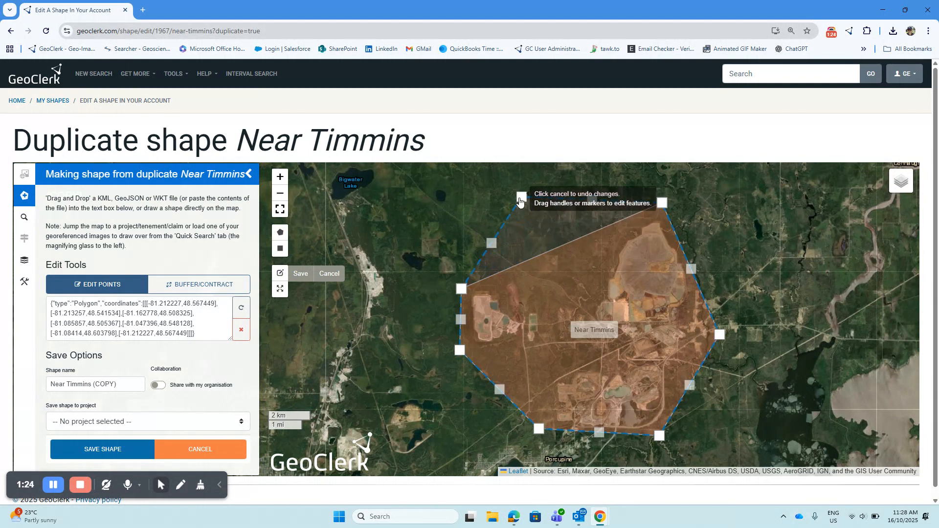
{"action": "left_click_drag", "start_coordinate": [461, 288], "coordinate": [421, 279]}
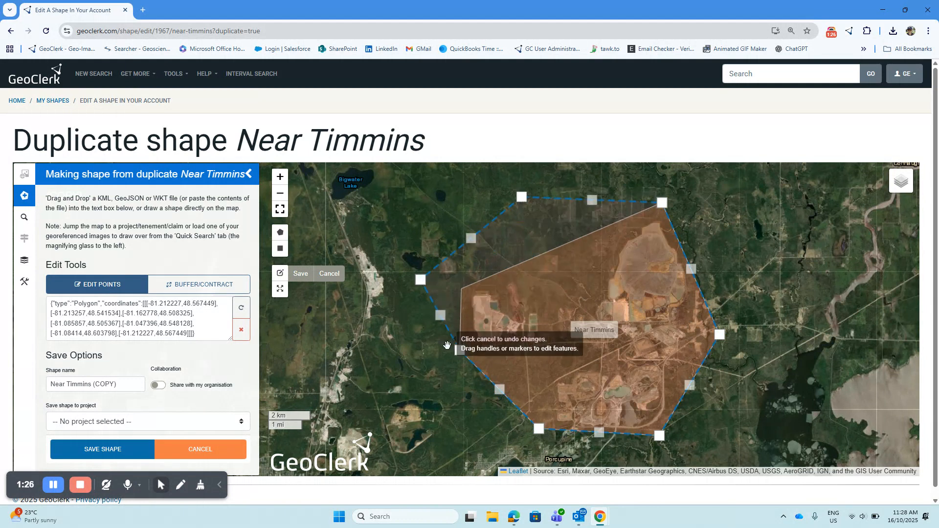
{"action": "left_click_drag", "start_coordinate": [457, 362], "coordinate": [403, 375]}
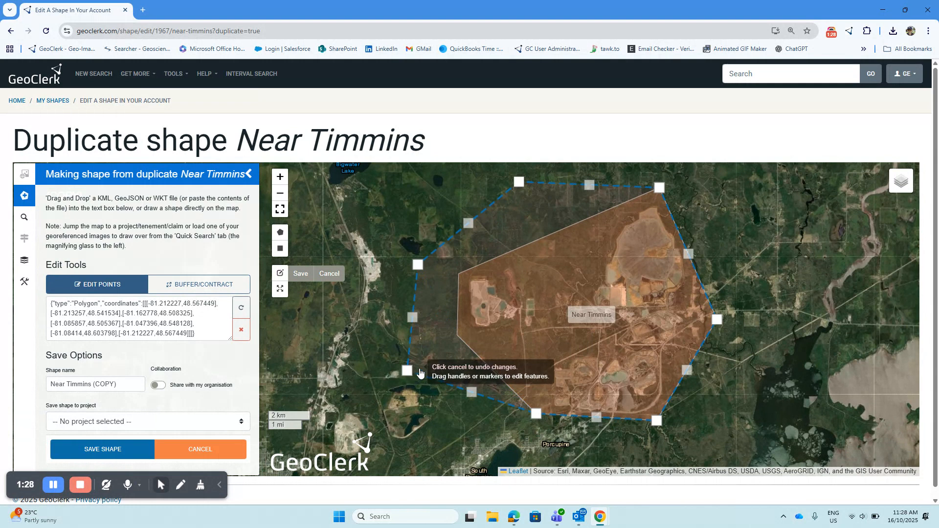
{"action": "left_click", "coordinate": [298, 275]}
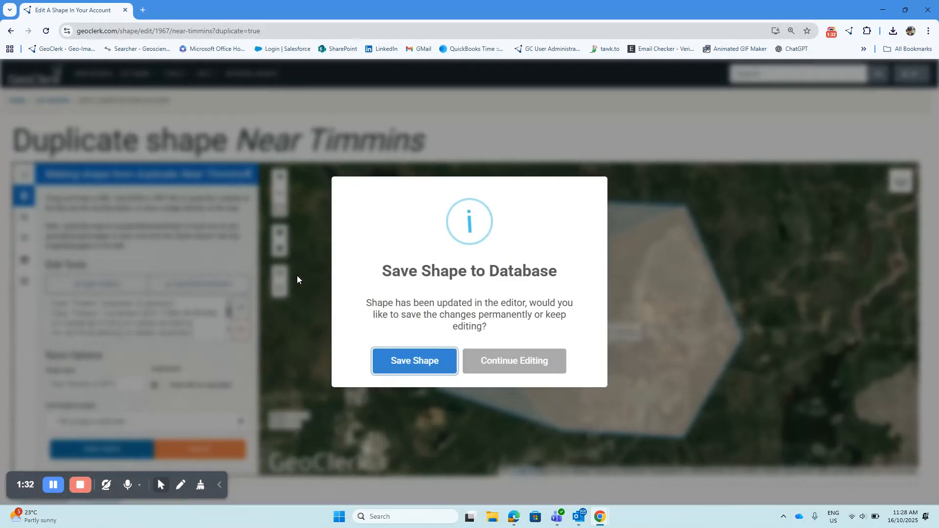
{"action": "left_click", "coordinate": [385, 357]}
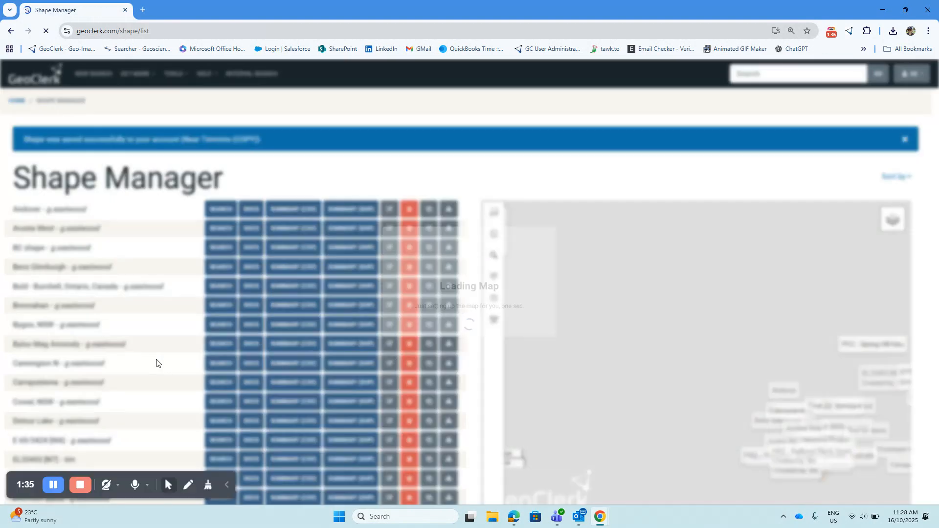
Locate the Near Timmins (COPY) shape in the list and show it on the map
{"action": "scroll", "coordinate": [58, 339], "scroll_direction": "down", "scroll_amount": 8}
{"action": "scroll", "coordinate": [58, 339], "scroll_direction": "down", "scroll_amount": 3}
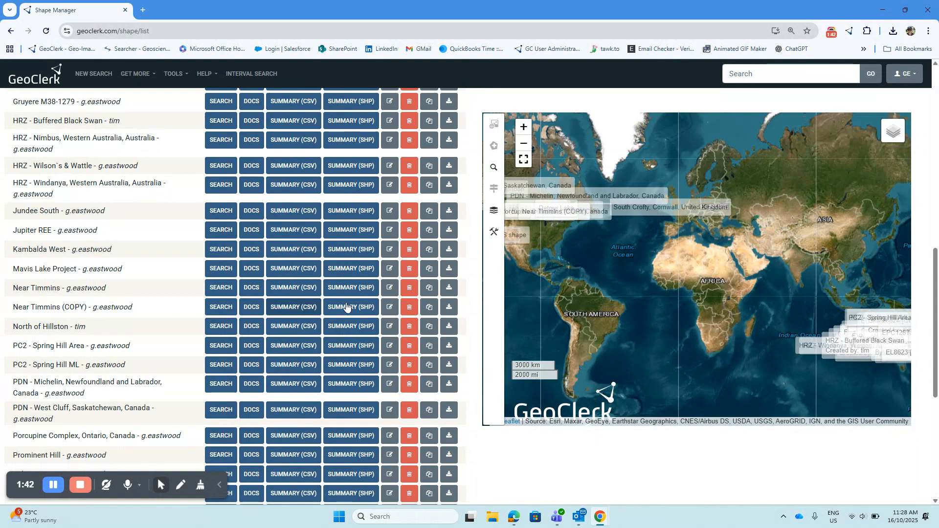
{"action": "left_click", "coordinate": [15, 309]}
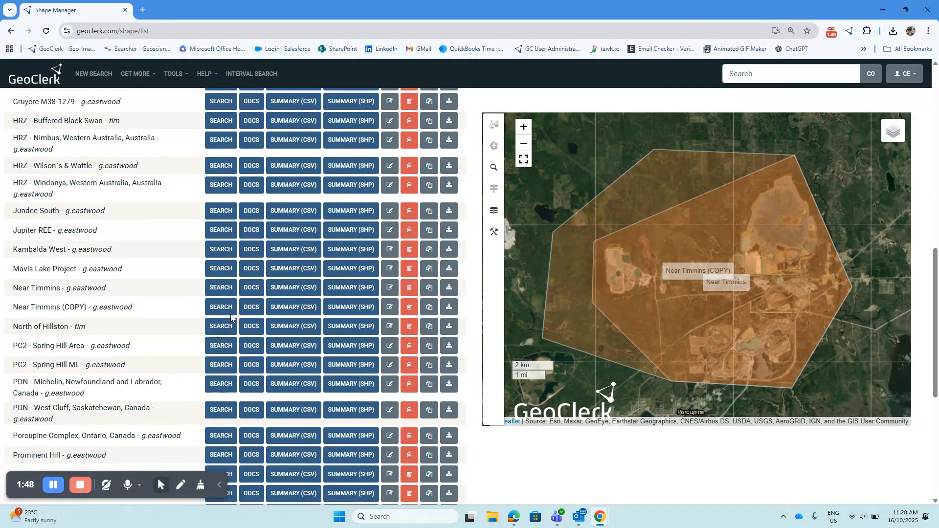
Open Near Timmins (COPY) for editing and buffer its perimeter outward well beyond the current outline on all sides
{"action": "left_click", "coordinate": [386, 309]}
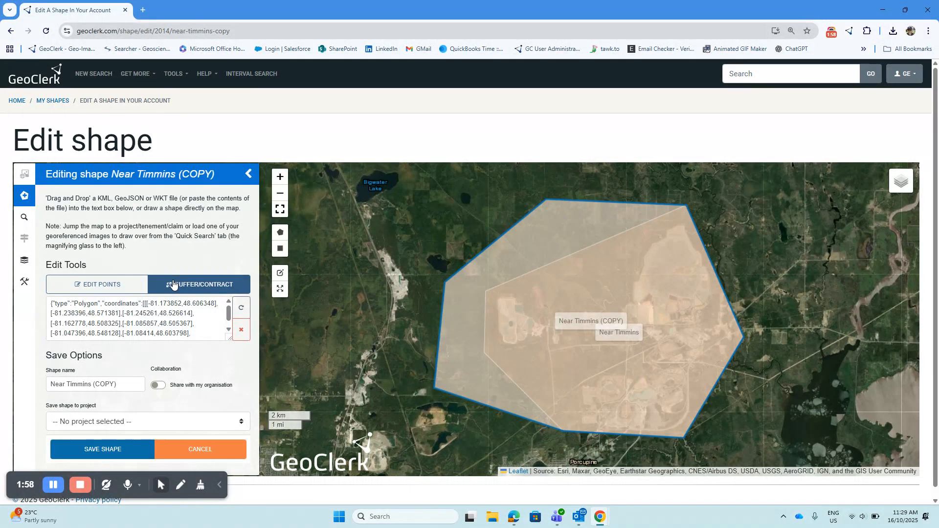
{"action": "left_click", "coordinate": [207, 287]}
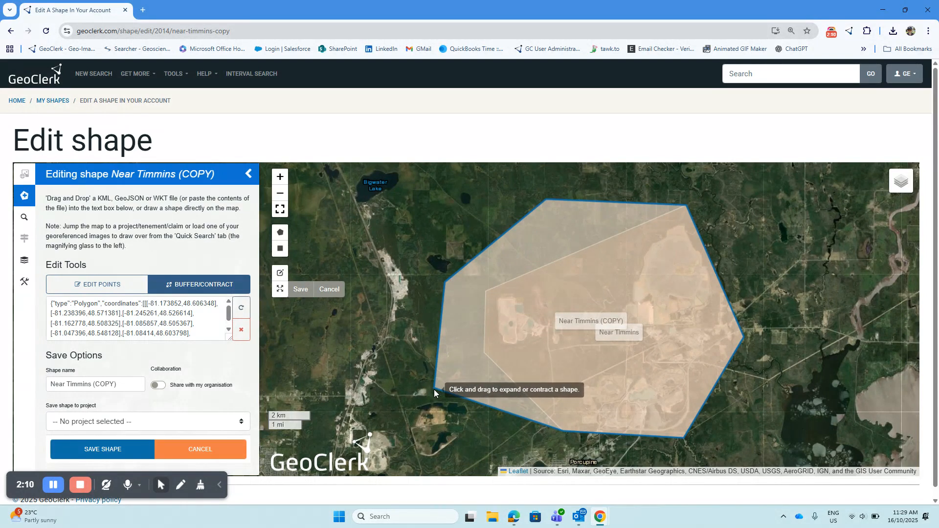
{"action": "left_click_drag", "start_coordinate": [435, 392], "coordinate": [331, 415]}
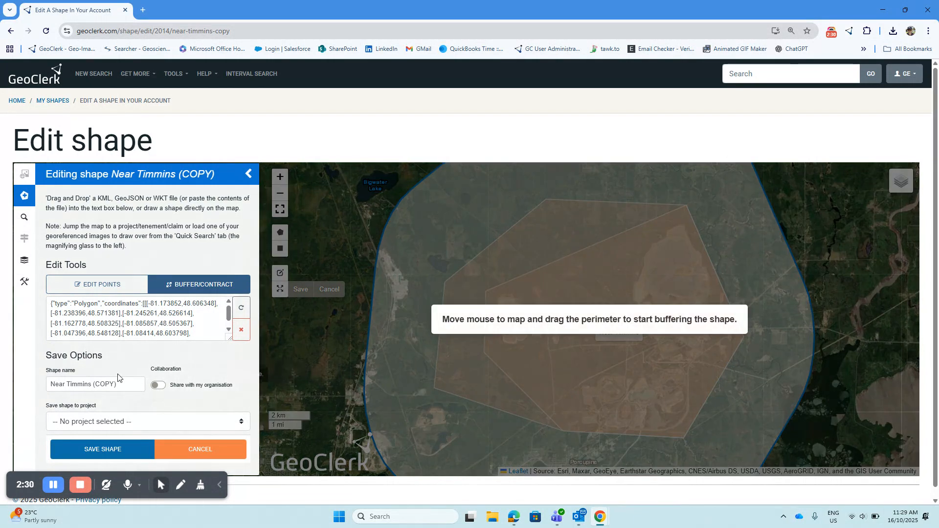
Rename the shape as "Near Timmins - Buffered" and save it permanently to the database
{"action": "left_click_drag", "start_coordinate": [119, 384], "coordinate": [100, 385]}
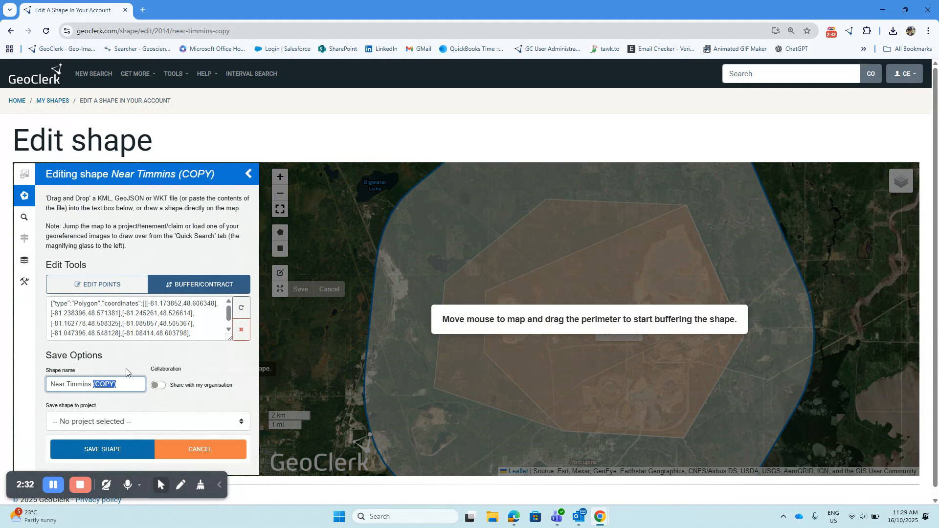
{"action": "type", "text": "- Buffered"}
{"action": "left_click", "coordinate": [125, 449]}
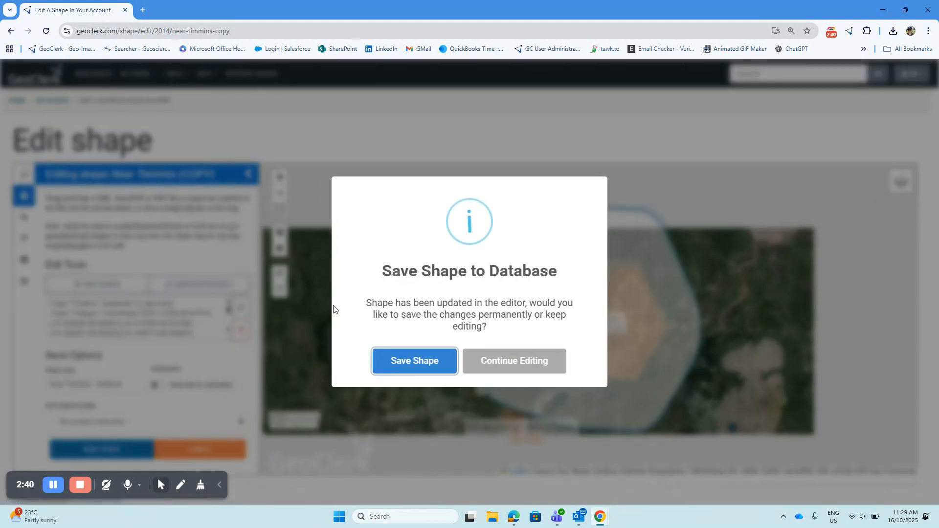
{"action": "left_click", "coordinate": [422, 361]}
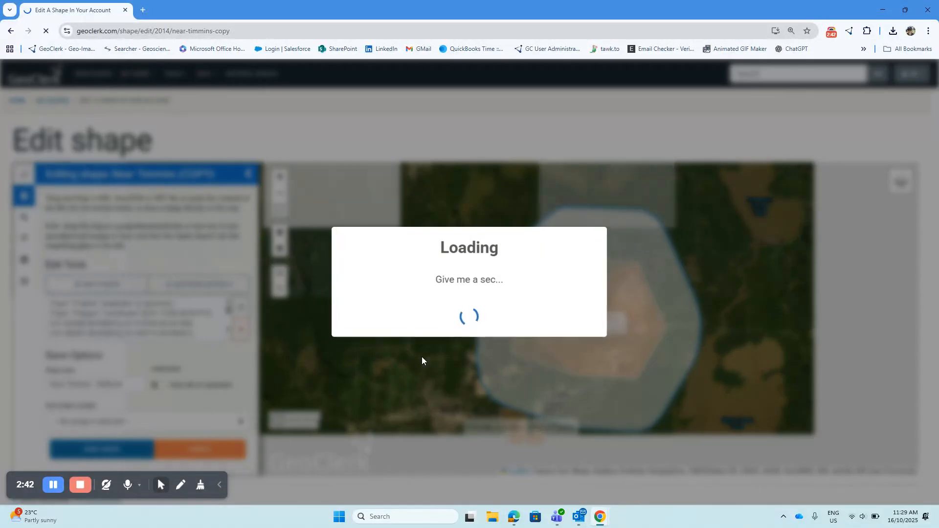
Locate the Near Timmins - Buffered shape in the list and show it on the map
{"action": "scroll", "coordinate": [67, 323], "scroll_direction": "down", "scroll_amount": 7}
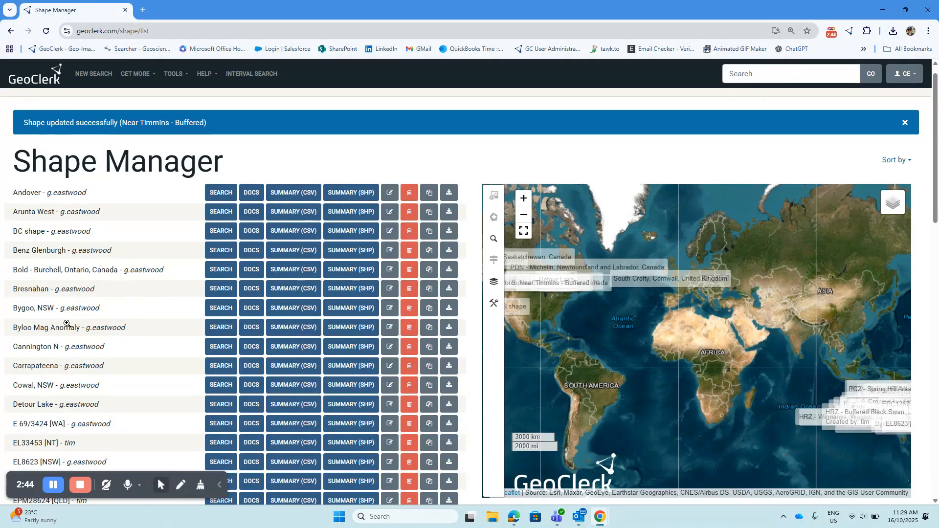
{"action": "scroll", "coordinate": [67, 322], "scroll_direction": "down", "scroll_amount": 4}
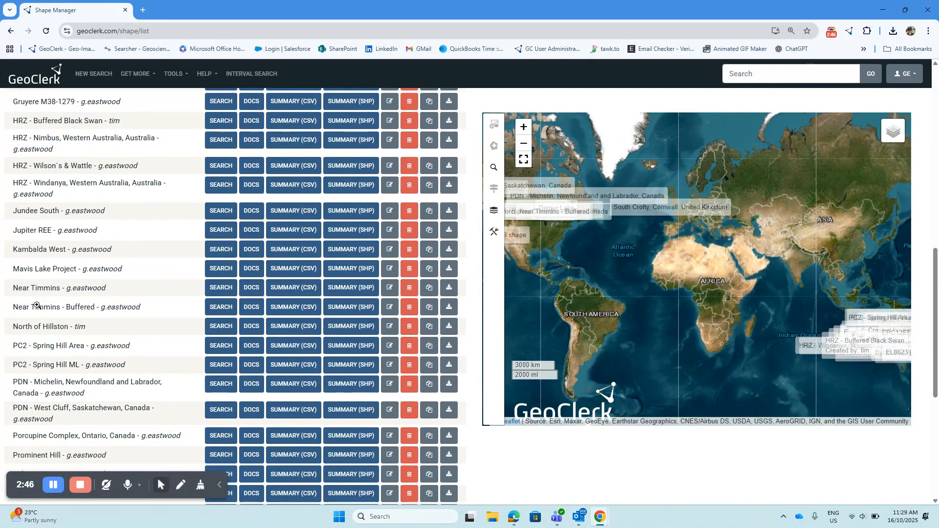
{"action": "left_click", "coordinate": [51, 306]}
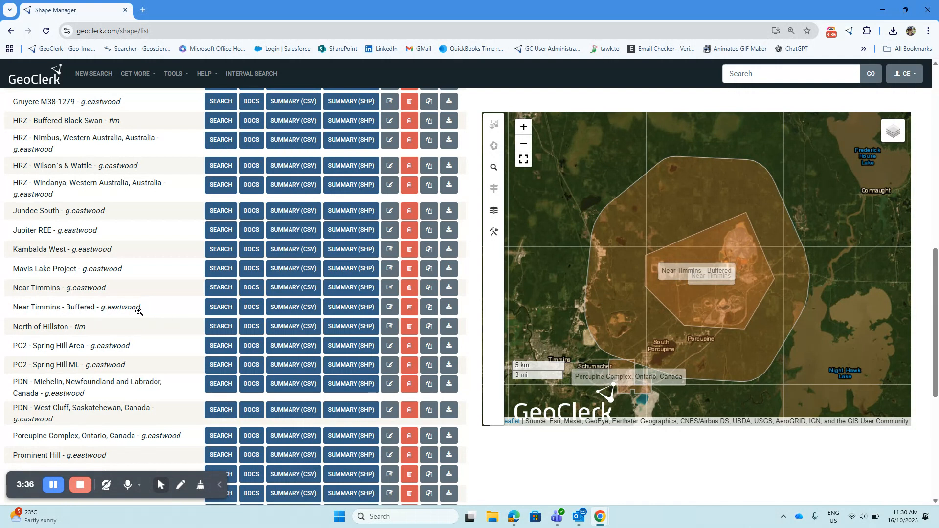
Delete the Near Timmins - Buffered shape and show the original Near Timmins shape on the map
{"action": "left_click", "coordinate": [409, 312]}
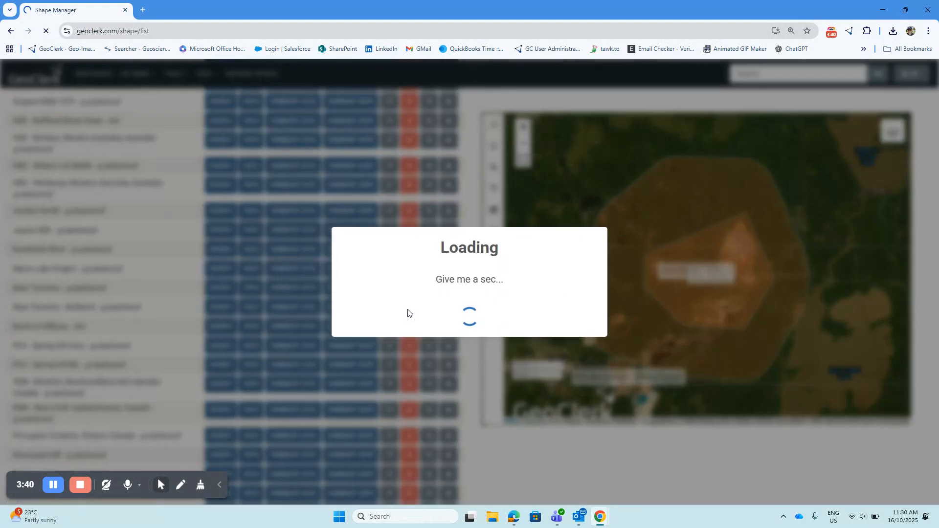
{"action": "scroll", "coordinate": [61, 382], "scroll_direction": "down", "scroll_amount": 10}
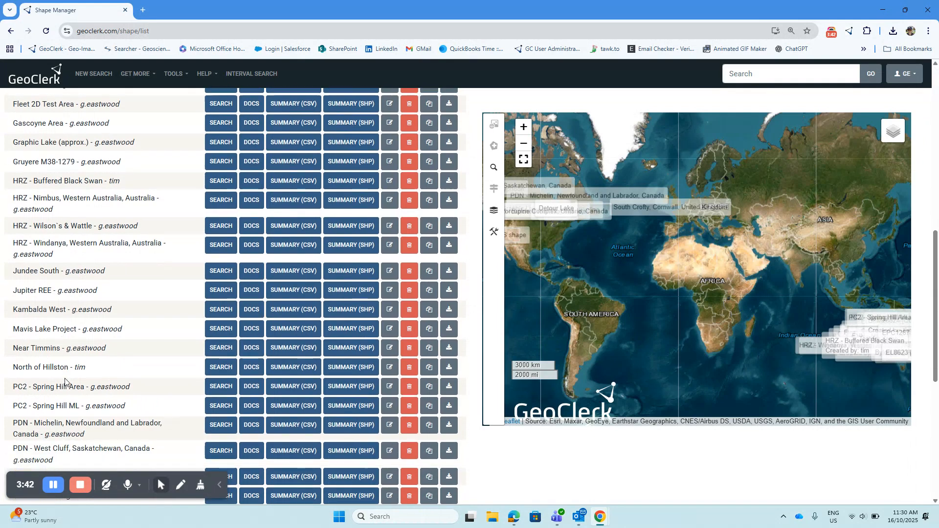
{"action": "left_click", "coordinate": [52, 339]}
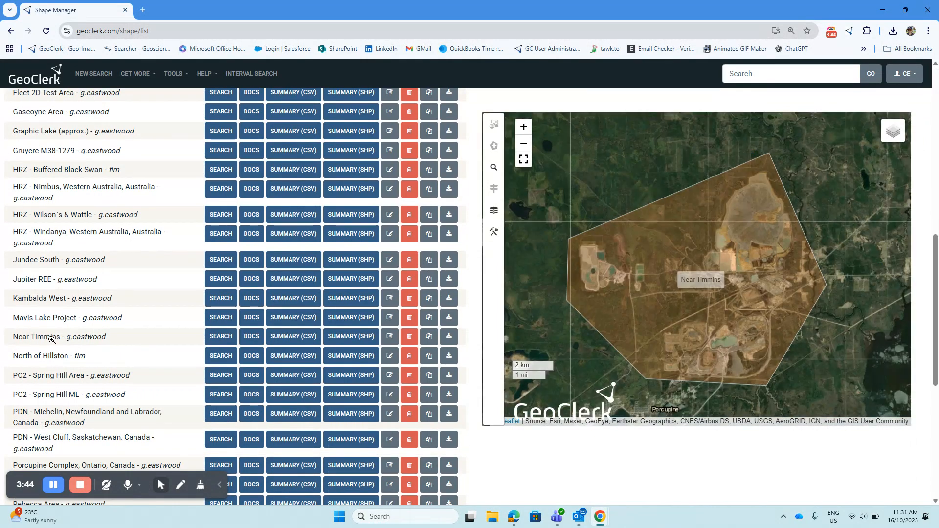